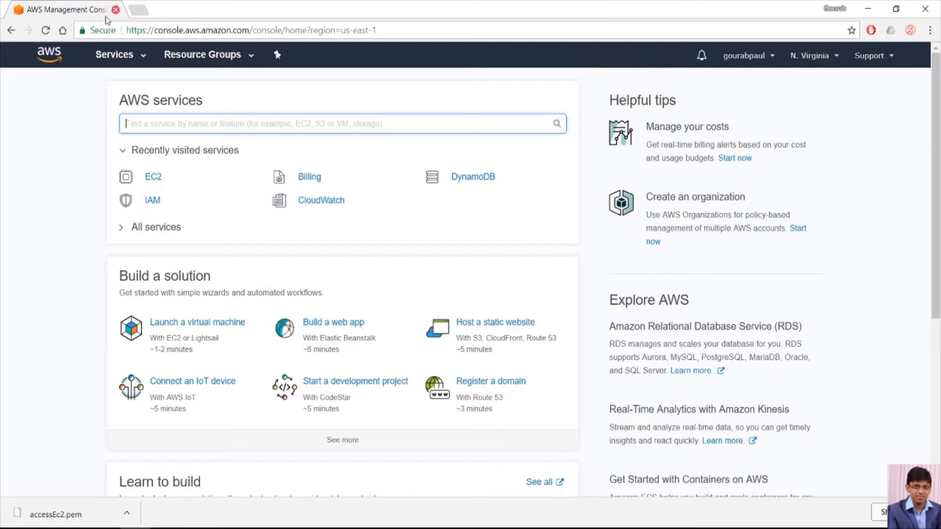
# Open the EC2 service and start launching an instance from Amazon Linux AMI 2017.09.1 (HVM), SSD Volume Type
pyautogui.click(116, 54)
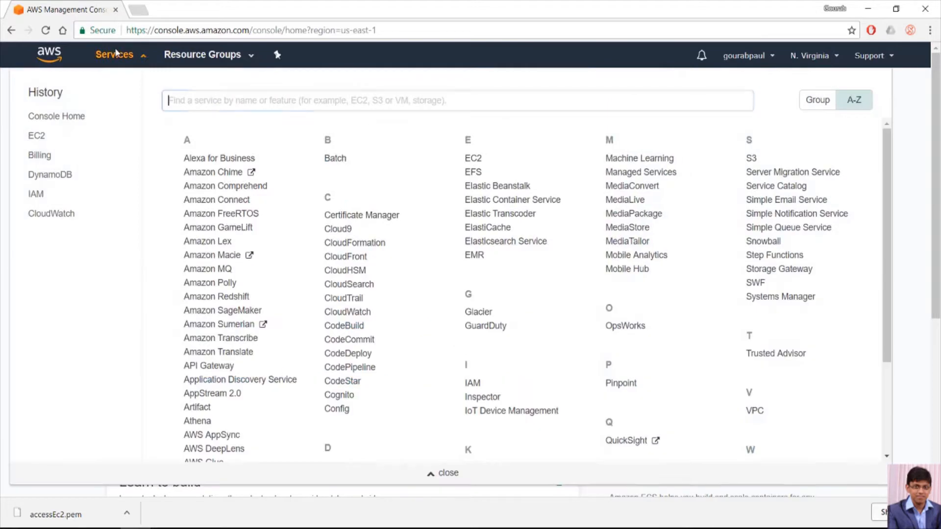
pyautogui.click(471, 159)
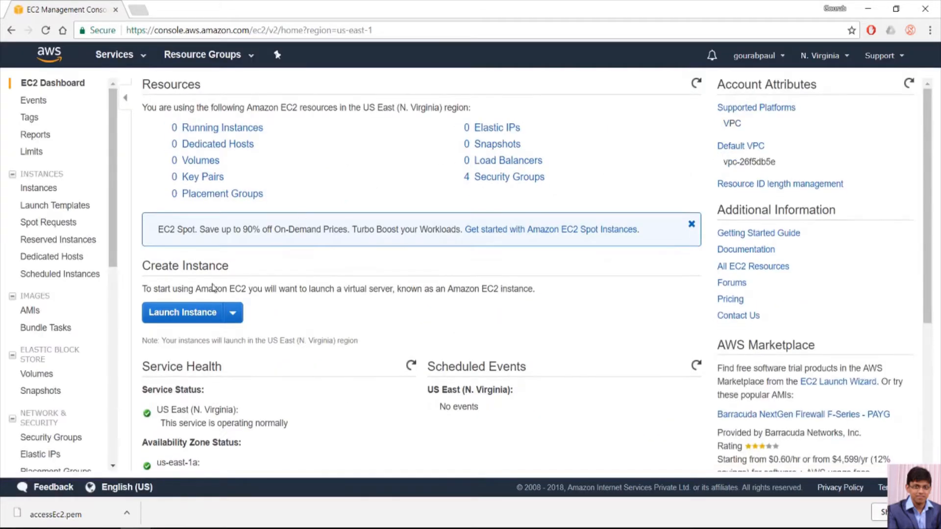
pyautogui.click(190, 319)
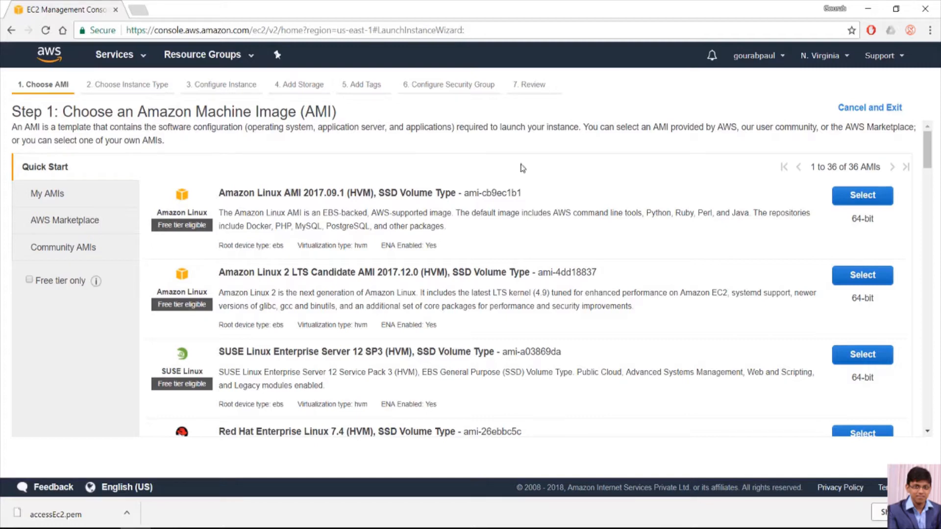
pyautogui.click(855, 195)
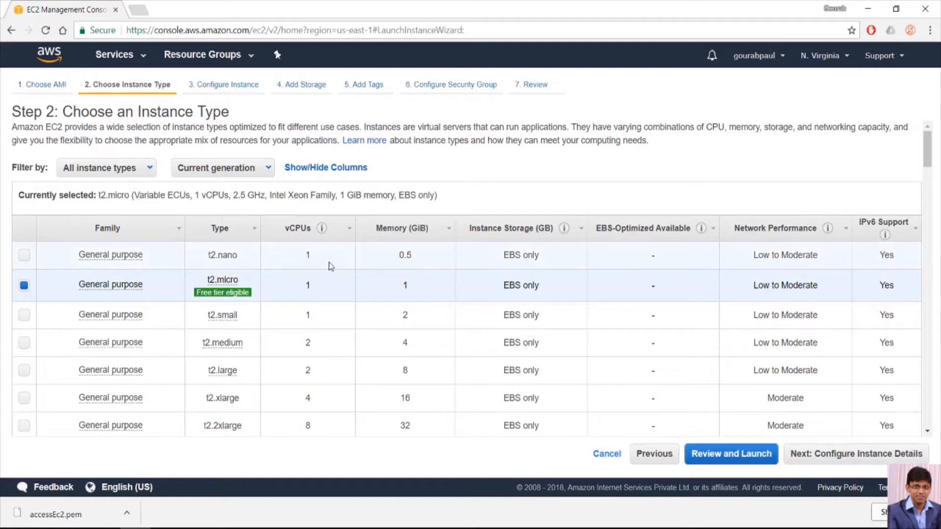
# Look through the available instance types, keep the free-tier t2.micro, and proceed to the launch review
pyautogui.moveTo(223, 288)
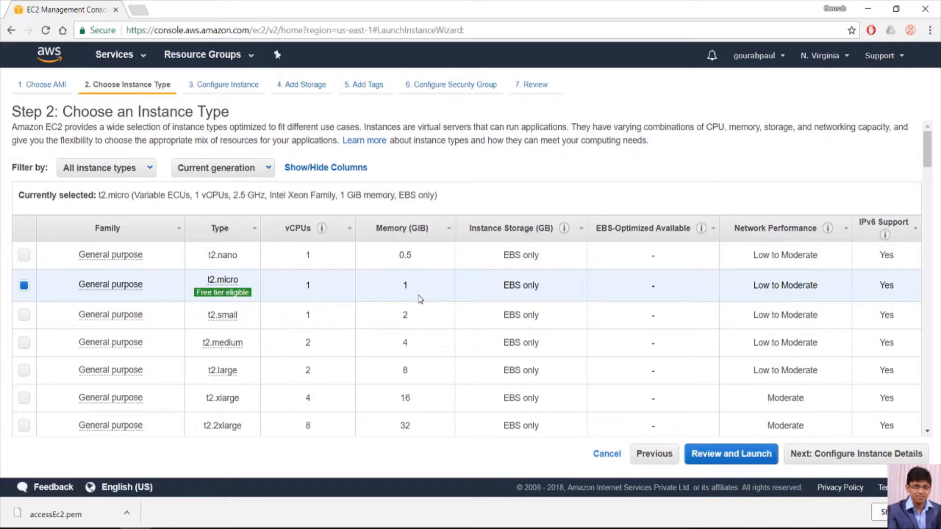
pyautogui.scroll(-5, 420, 299)
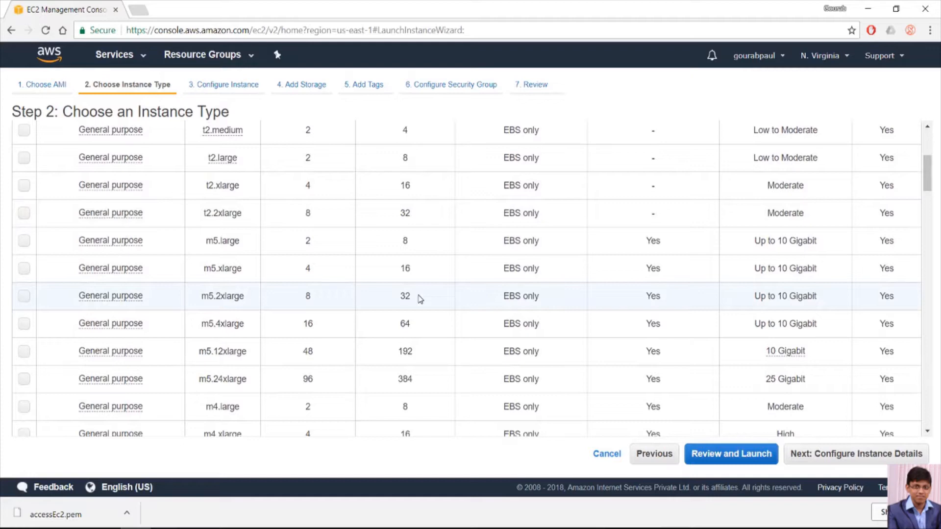
pyautogui.scroll(-6, 420, 299)
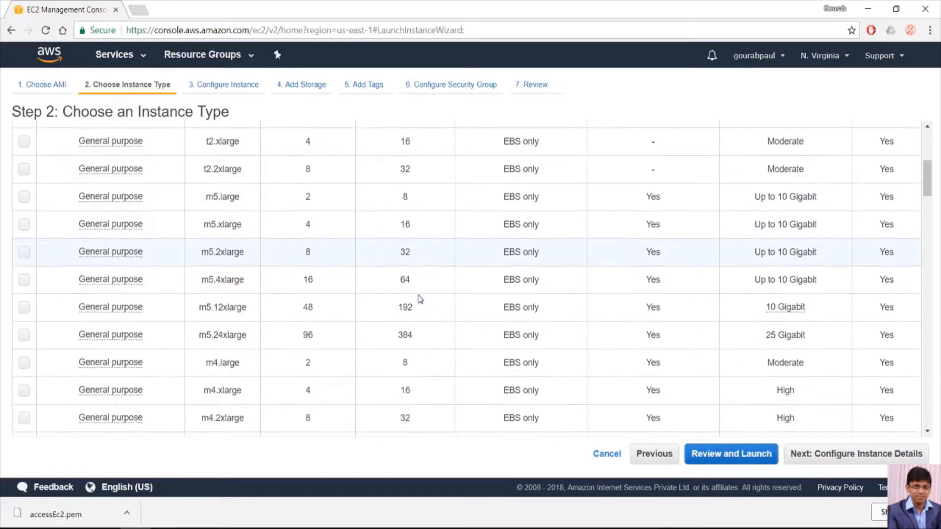
pyautogui.scroll(-1, 420, 298)
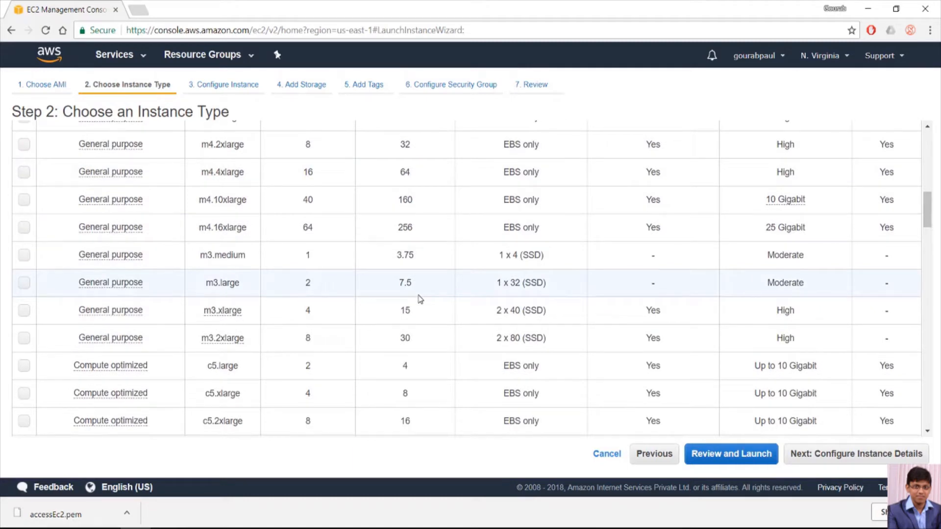
pyautogui.scroll(10, 420, 299)
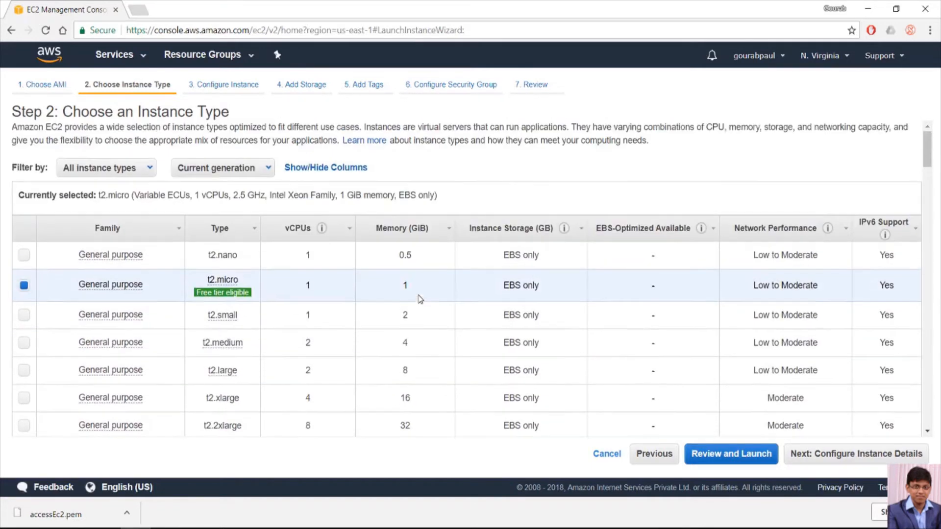
pyautogui.moveTo(203, 300)
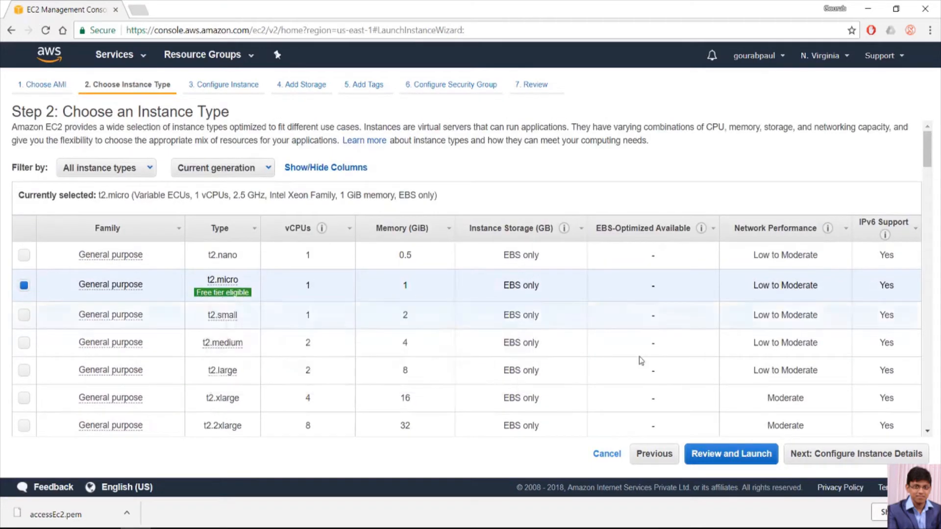
pyautogui.click(743, 454)
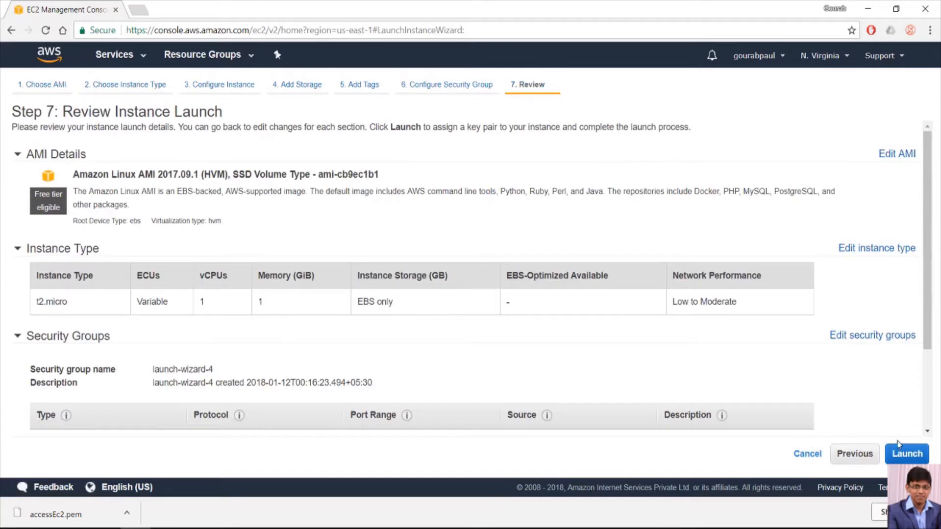
# Launch the instance with a new key pair named accessToken, downloading its private key file
pyautogui.click(910, 457)
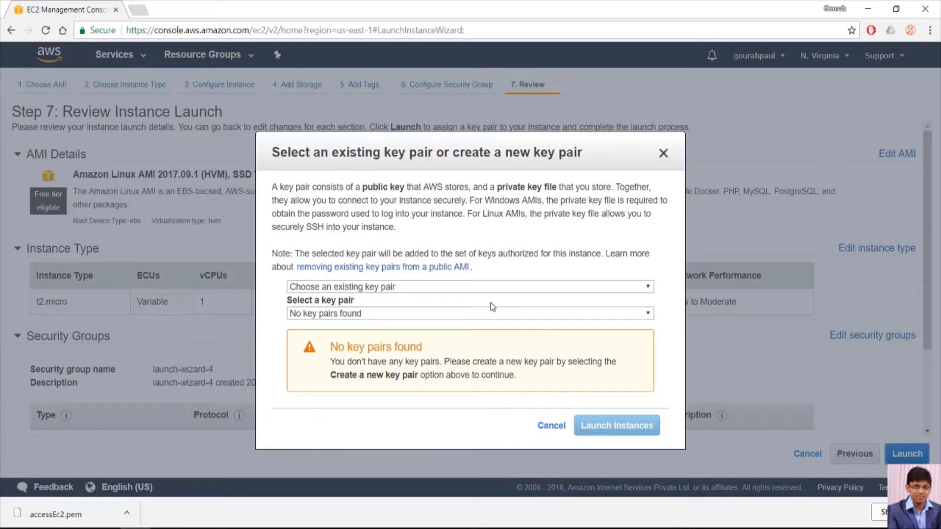
pyautogui.click(541, 290)
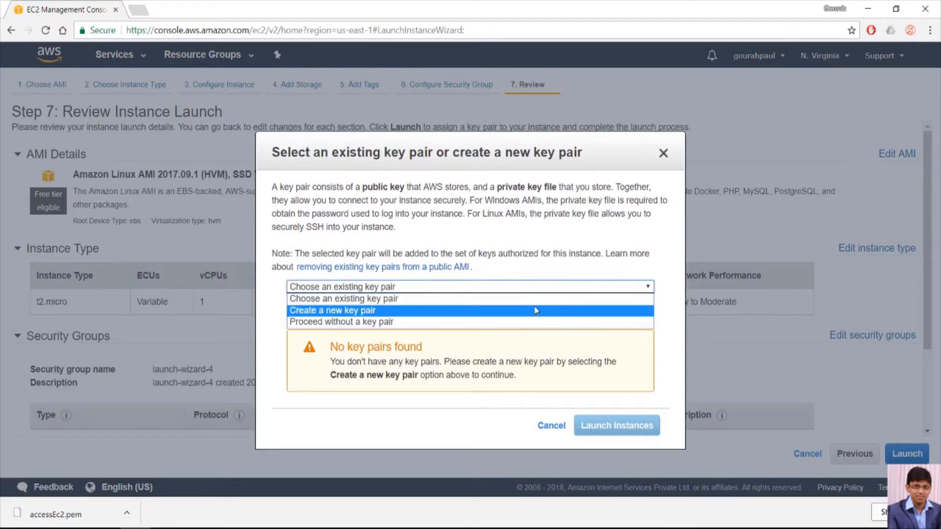
pyautogui.click(534, 310)
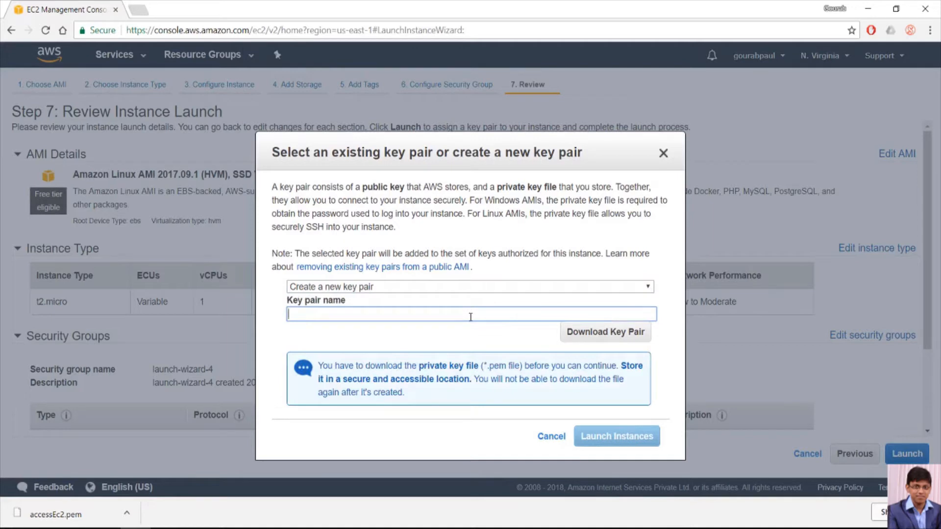
pyautogui.write('accessToken')
pyautogui.click(581, 335)
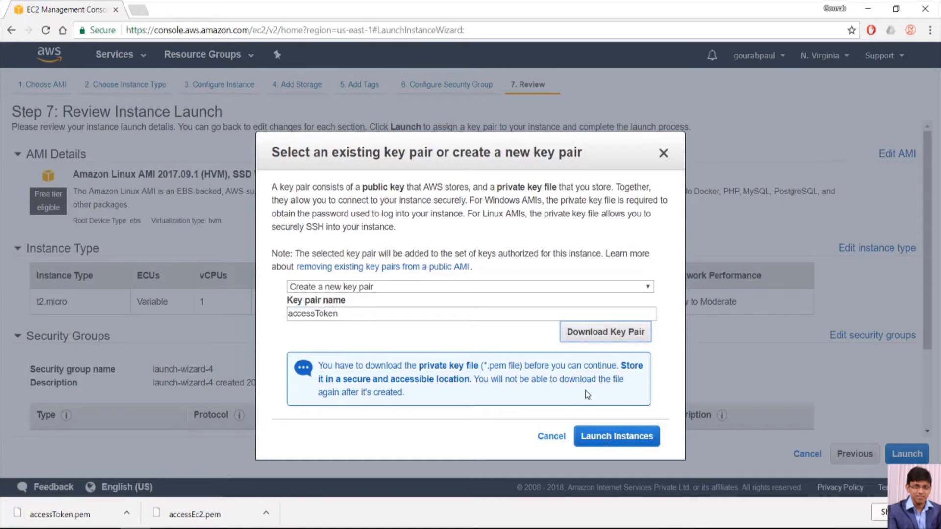
pyautogui.click(616, 438)
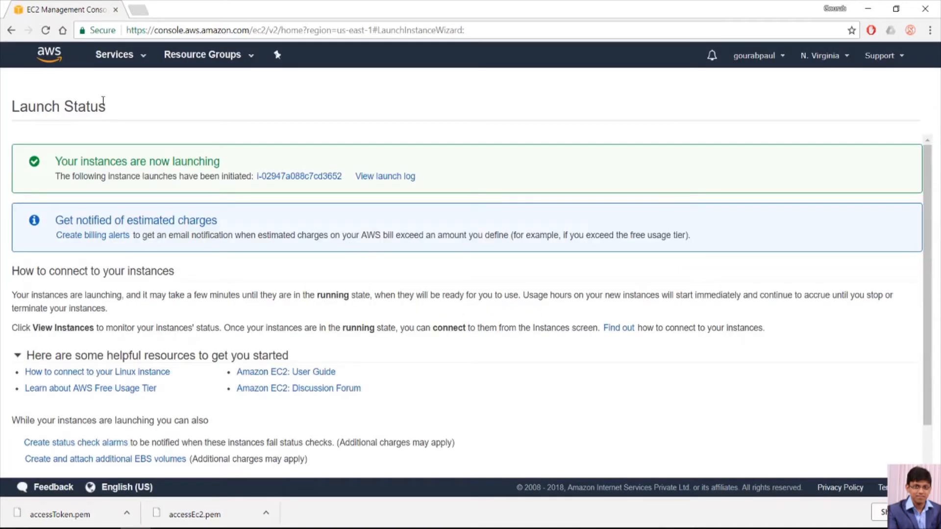
# Open the EC2 instances list and show the details of the newly launched instance
pyautogui.click(41, 195)
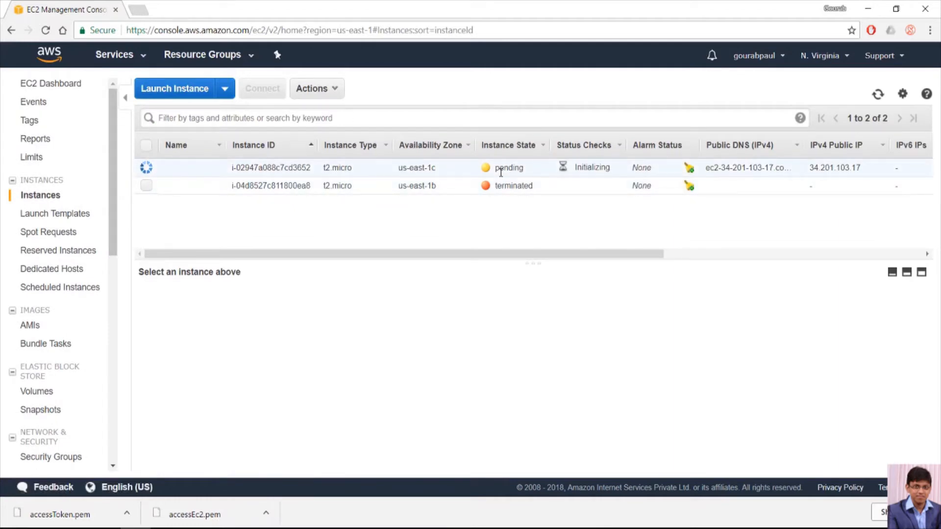
pyautogui.click(470, 170)
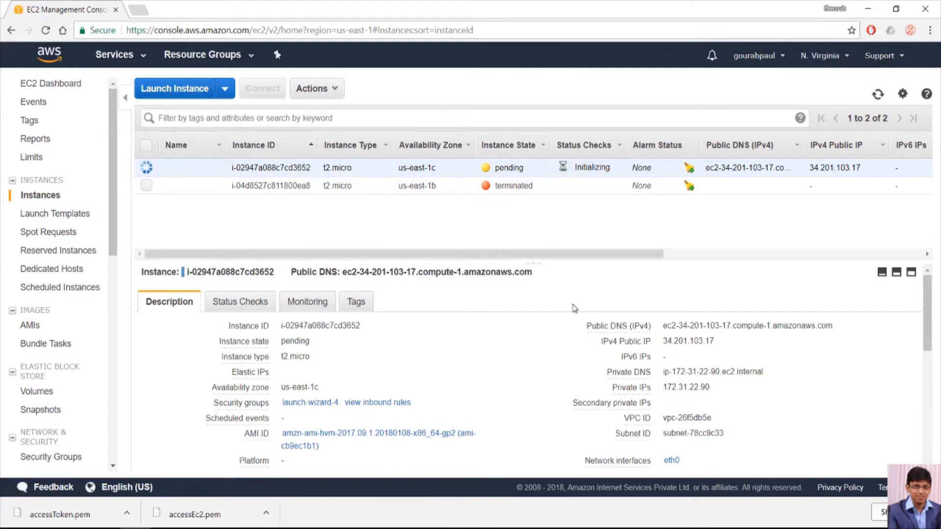
# Switch to PuTTY Key Generator and load the private key file accessToken.pem from the Downloads folder
pyautogui.click(257, 528)
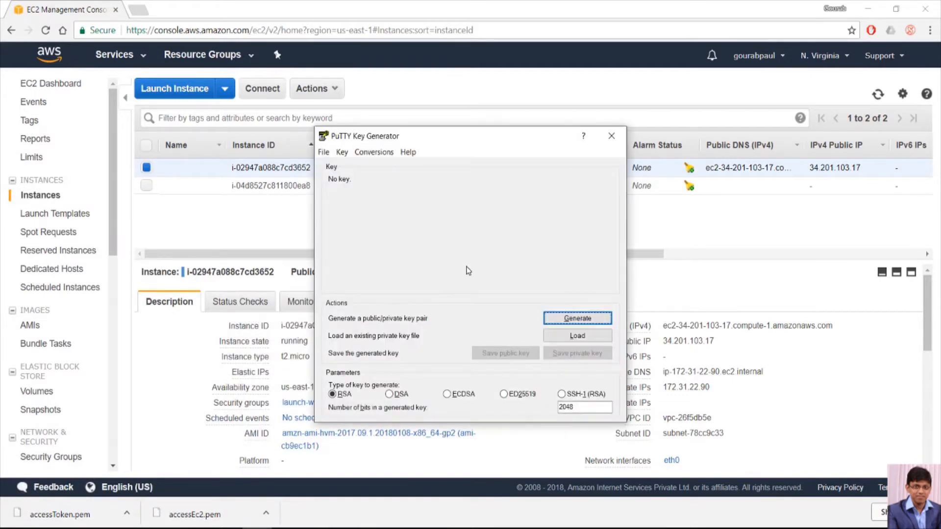
pyautogui.click(562, 336)
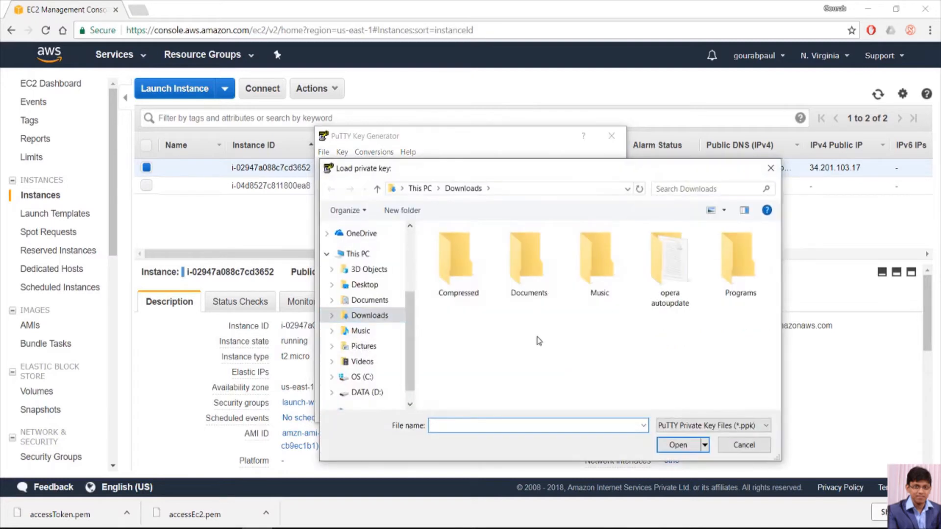
pyautogui.write('acc')
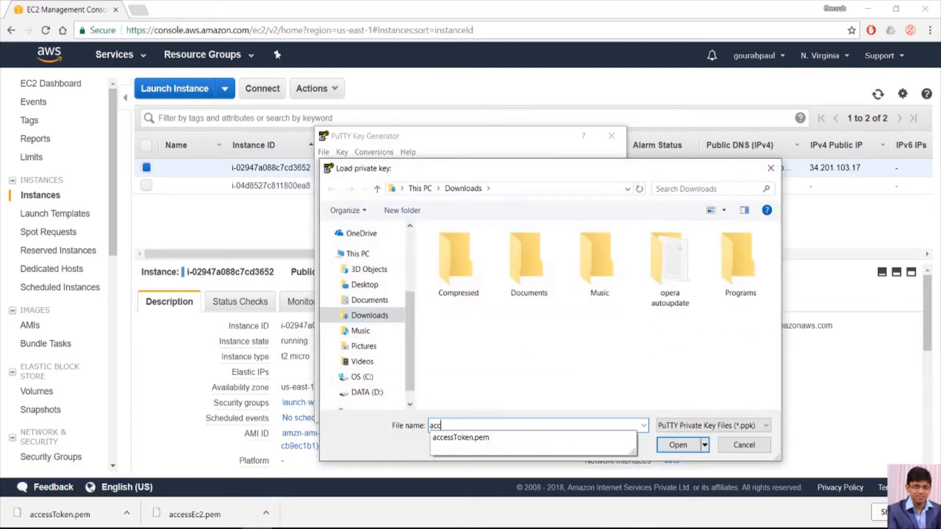
pyautogui.click(482, 438)
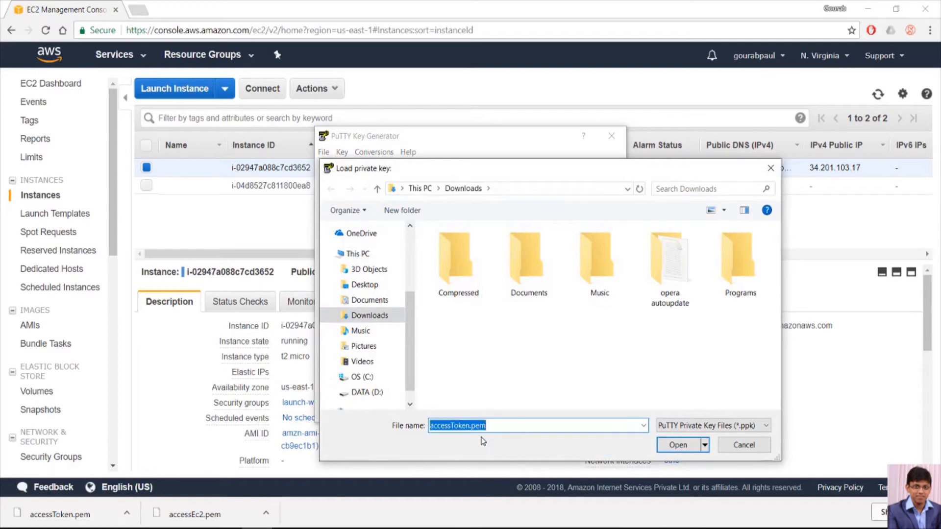
pyautogui.click(672, 446)
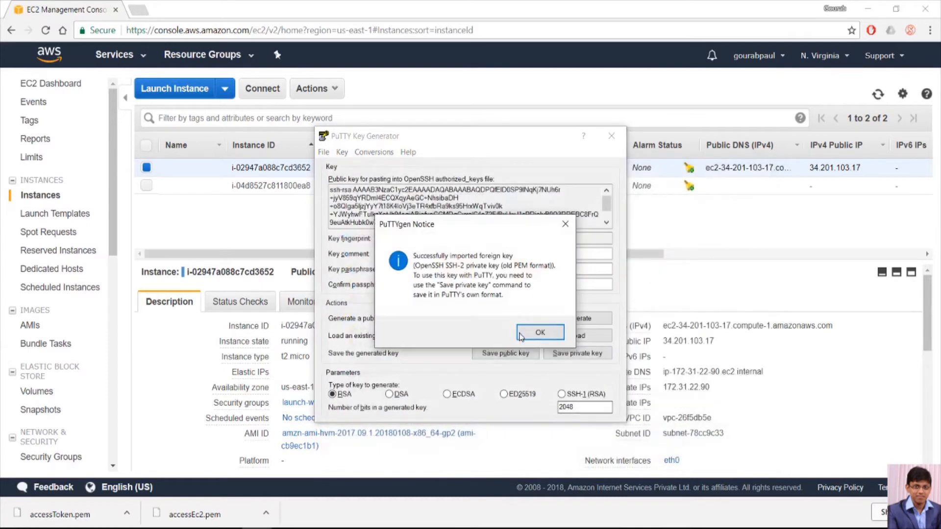
pyautogui.click(522, 336)
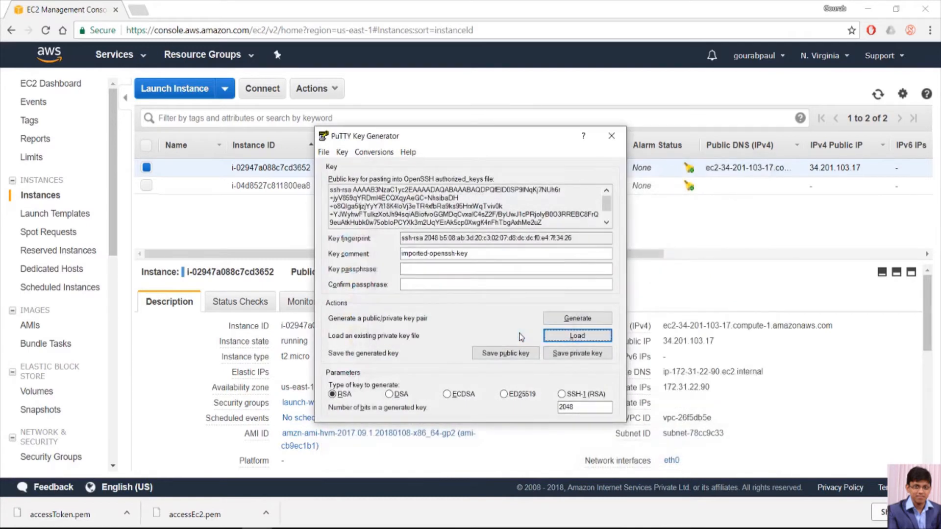
# Save the private key without a passphrase as accessToken.ppk in Downloads and close the key generator
pyautogui.click(569, 353)
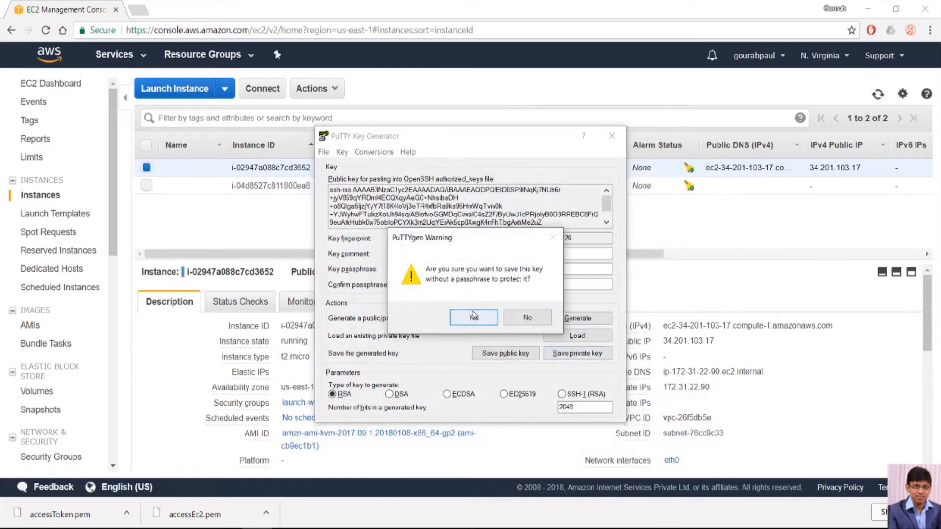
pyautogui.click(474, 316)
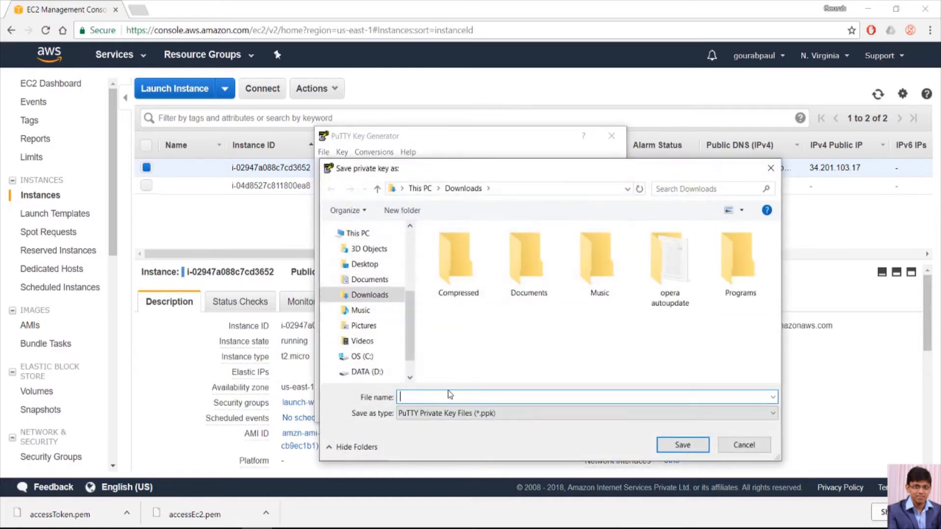
pyautogui.write('accessToken.p')
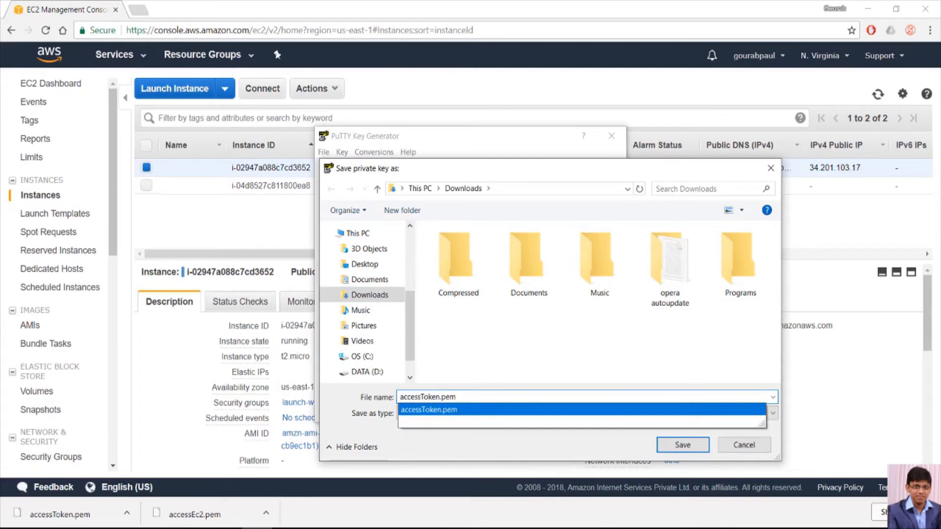
pyautogui.write('pk')
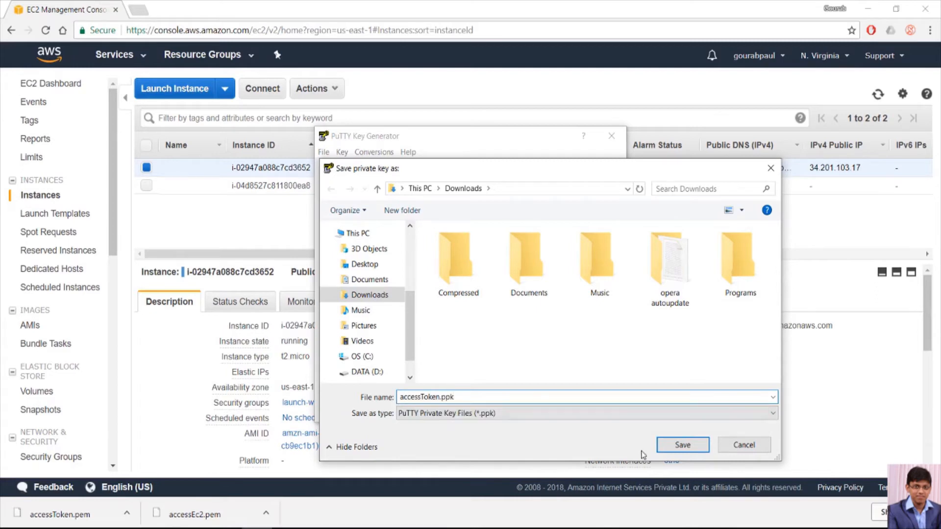
pyautogui.click(681, 446)
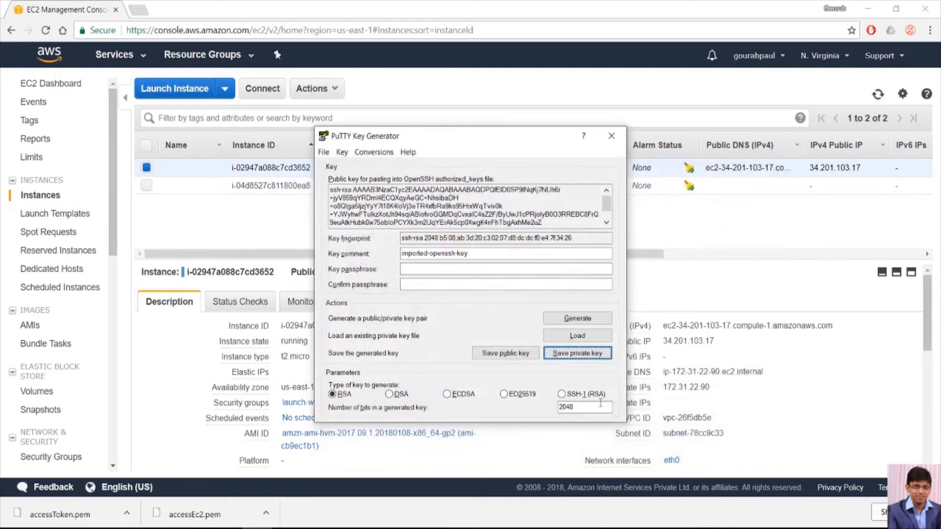
pyautogui.click(611, 135)
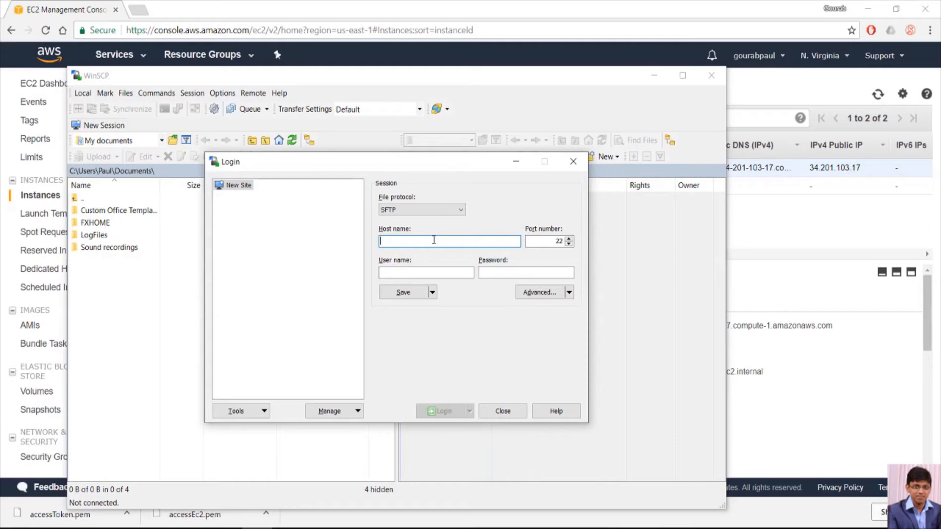
# Copy the new instance's IPv4 public IP from the EC2 console into WinSCP as the host name, 34.201.103.17
pyautogui.click(783, 208)
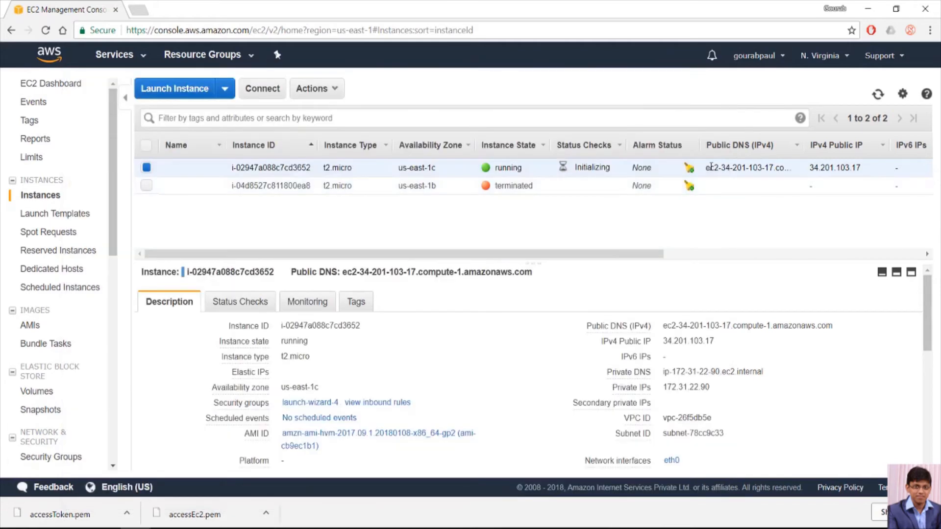
pyautogui.moveTo(672, 328)
pyautogui.moveTo(663, 326); pyautogui.dragTo(833, 326)
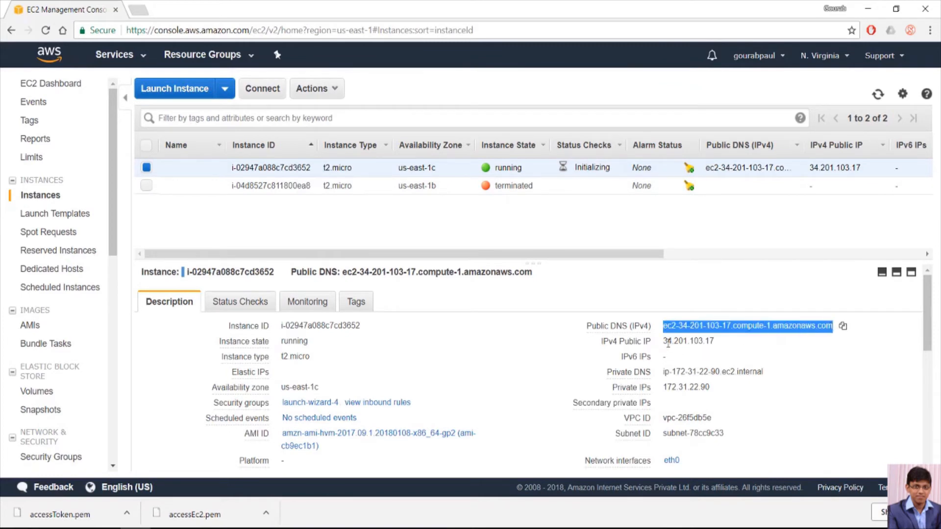
pyautogui.moveTo(663, 342); pyautogui.dragTo(714, 342)
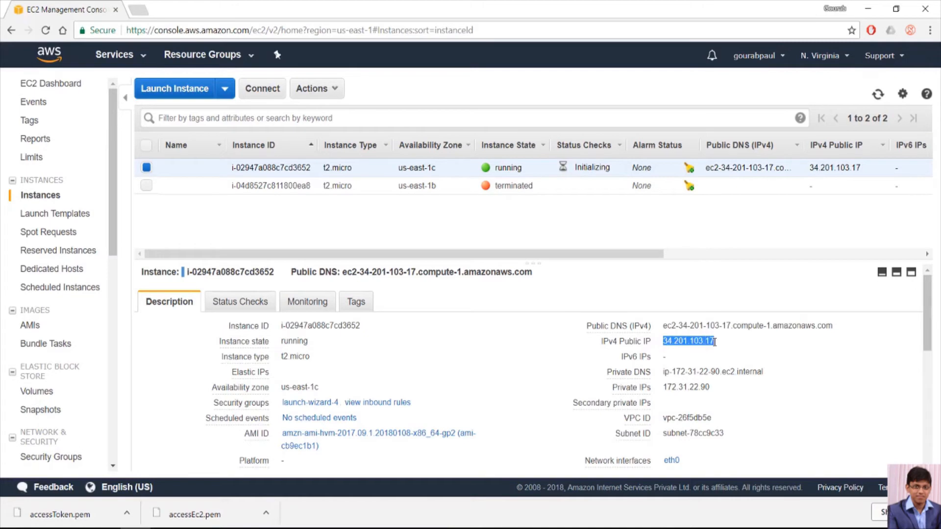
pyautogui.hotkey('alt', 'Tab')
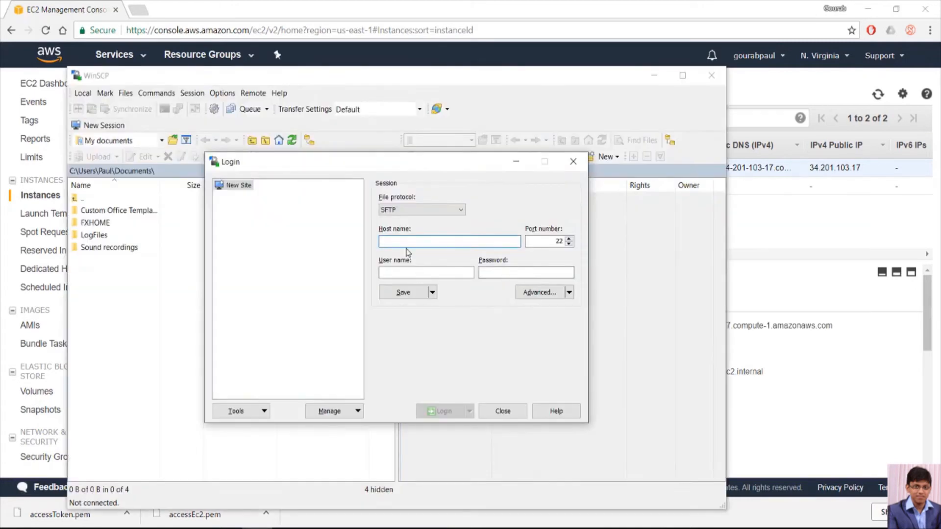
pyautogui.hotkey('ctrl', 'v')
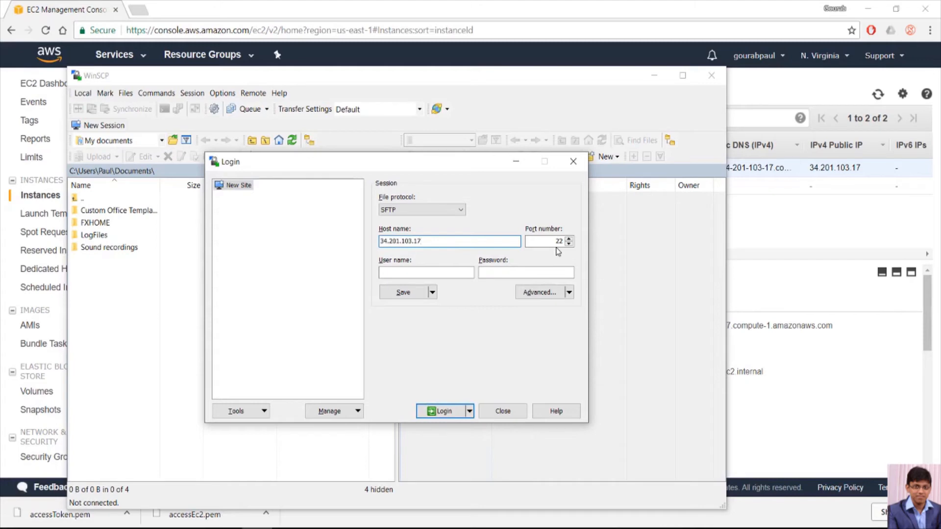
# Switch to the EC2 console and check the running instance's key pair name and the account's Key Pairs list
pyautogui.click(798, 371)
pyautogui.scroll(-1, 799, 372)
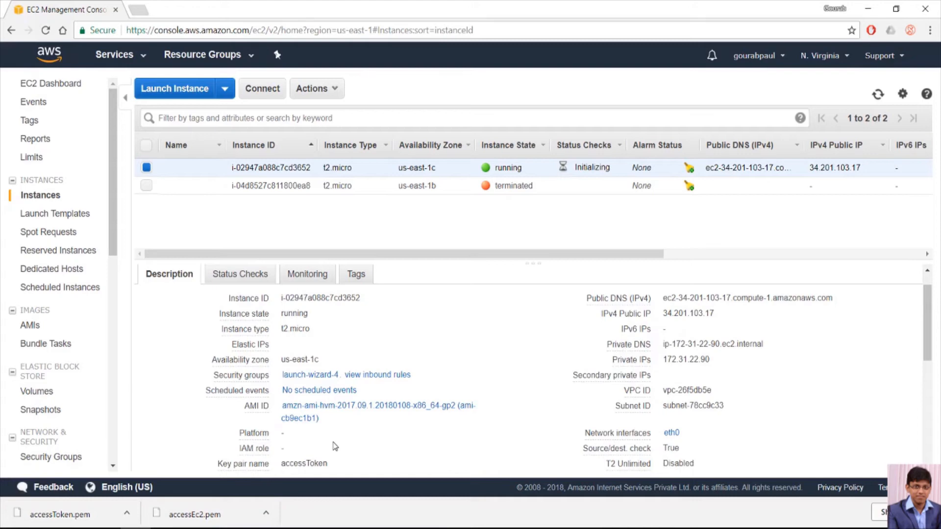
pyautogui.scroll(-1, 278, 449)
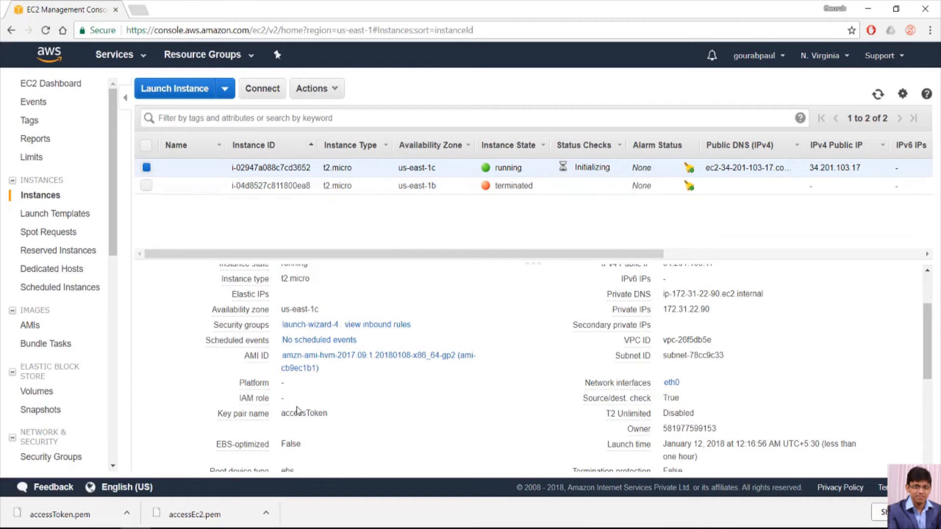
pyautogui.scroll(-4, 84, 401)
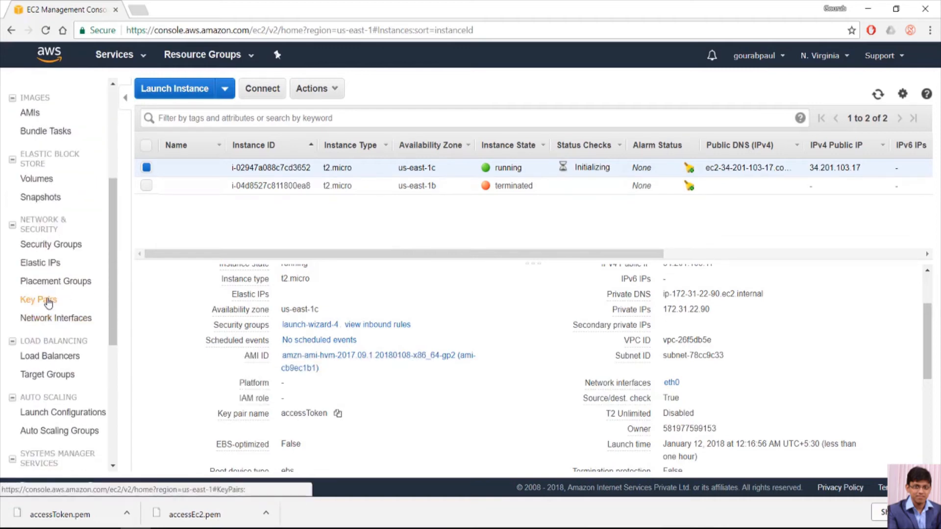
pyautogui.click(48, 300)
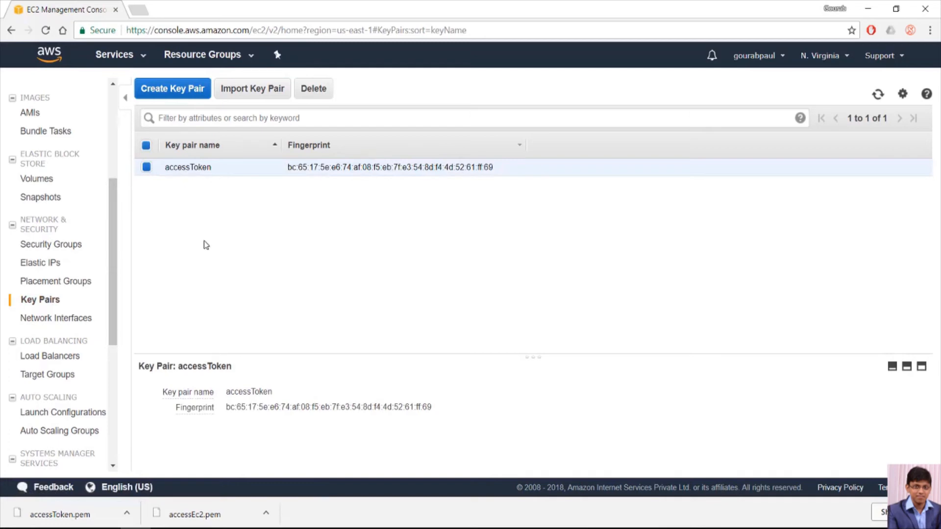
# Return to the EC2 instances list and select the running t2.micro instance
pyautogui.scroll(5, 47, 243)
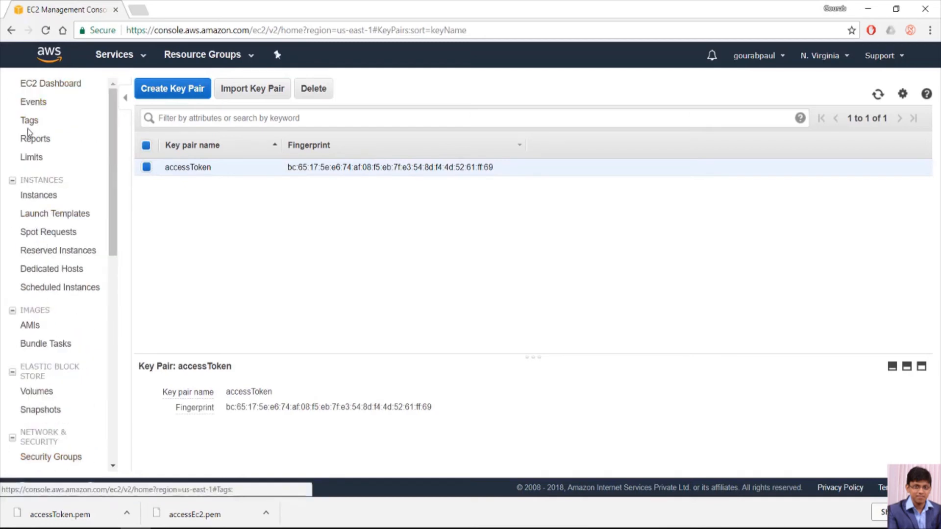
pyautogui.click(42, 196)
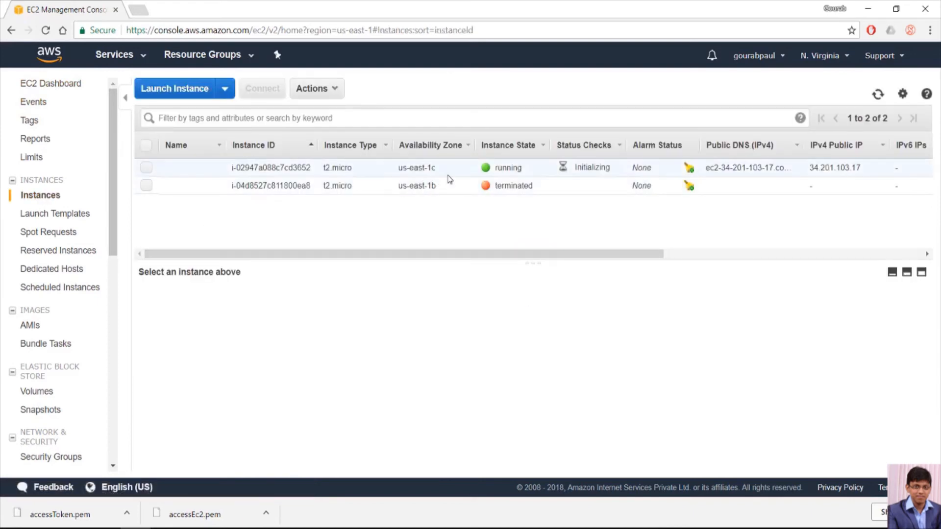
pyautogui.click(448, 176)
# Switch back to the WinSCP login dialog and enter ec2-user as the user name
pyautogui.moveTo(640, 375)
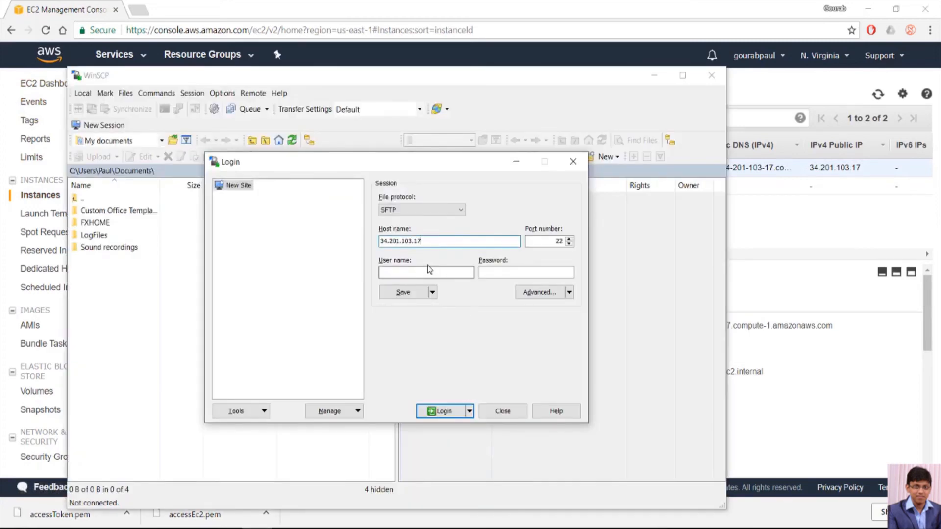
pyautogui.click(405, 272)
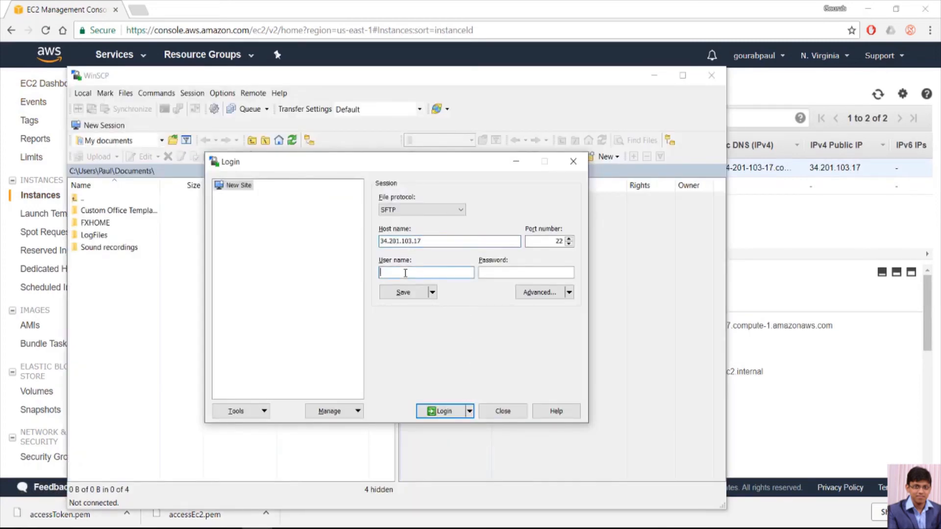
pyautogui.write('ec2-user')
# Set the session's SSH authentication private key file to accessToken.ppk from the Downloads folder in the advanced site settings
pyautogui.click(539, 292)
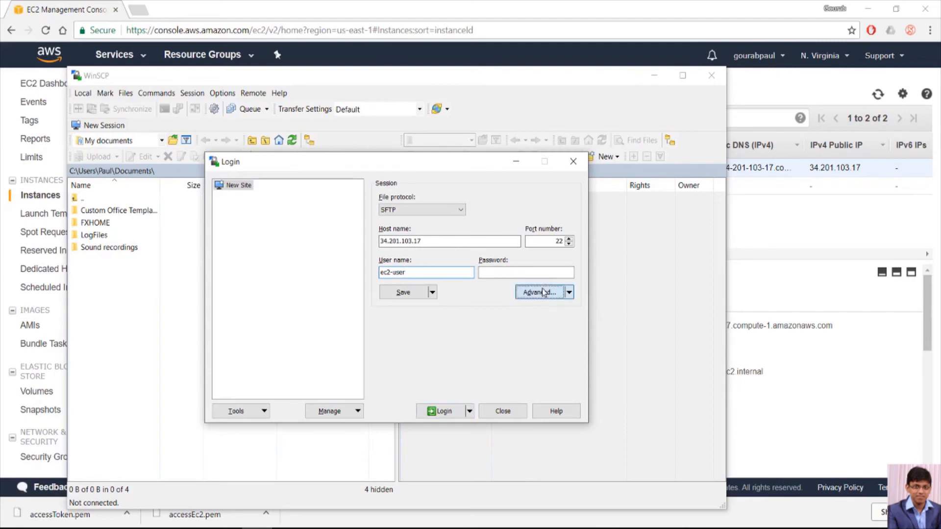
pyautogui.click(264, 265)
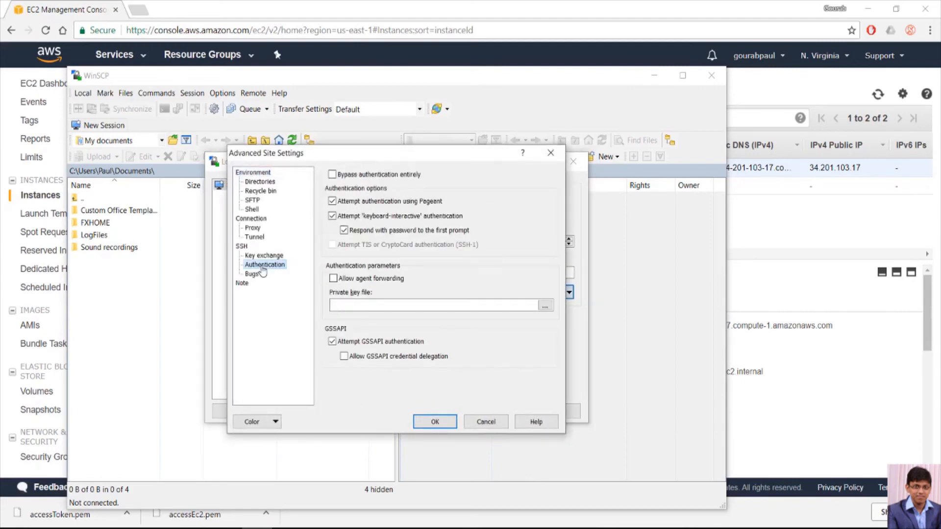
pyautogui.click(544, 306)
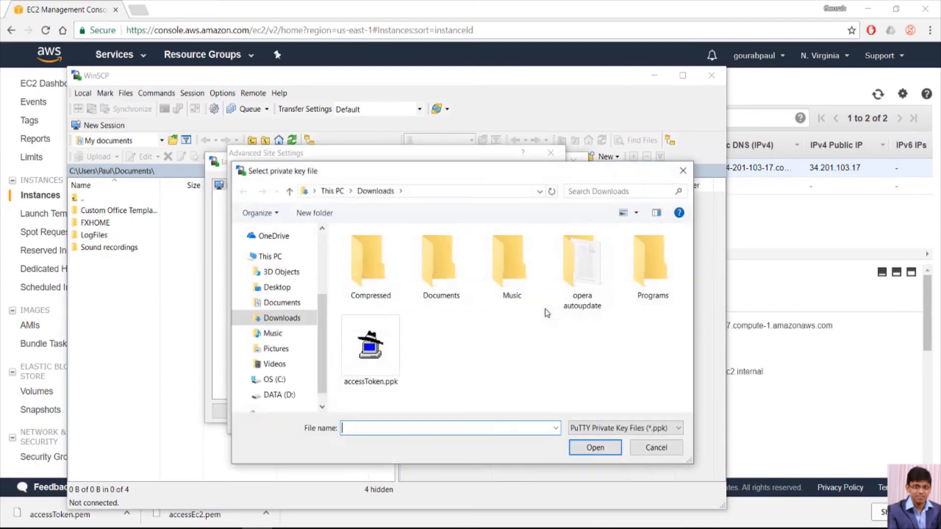
pyautogui.doubleClick(372, 346)
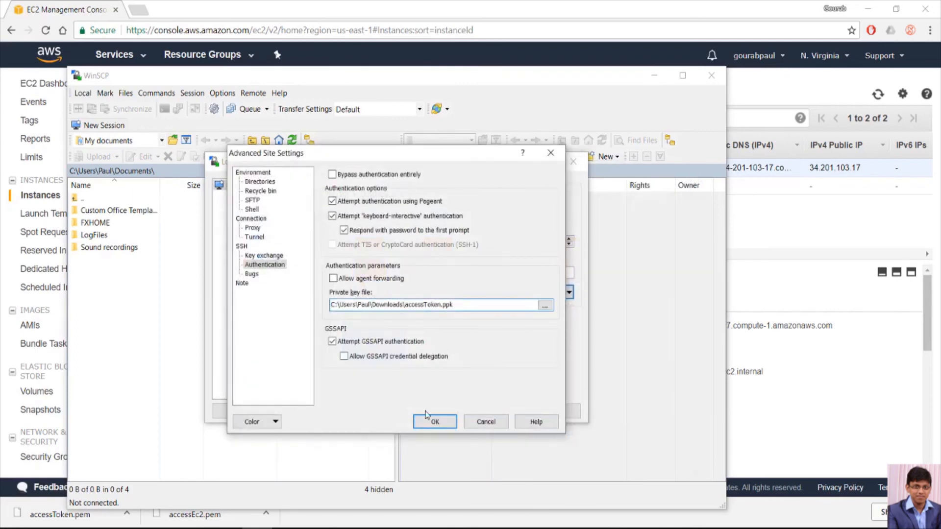
pyautogui.click(435, 423)
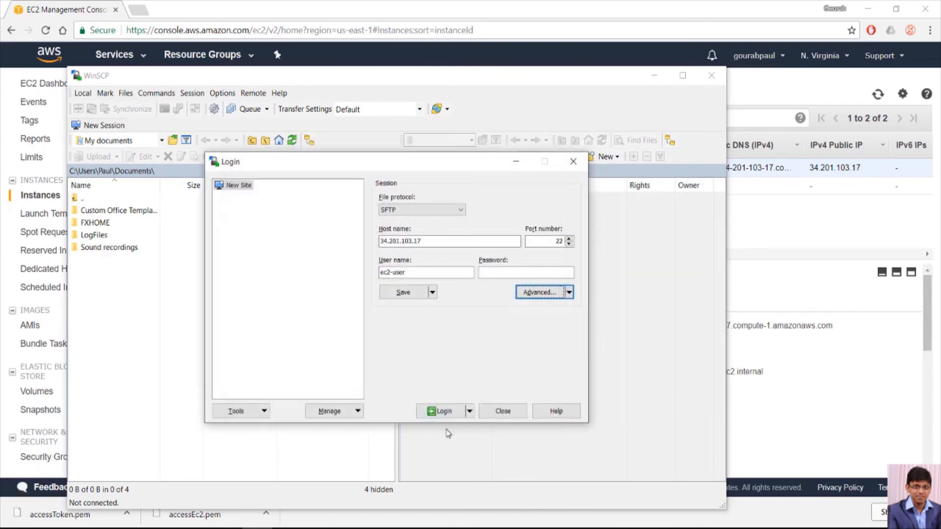
pyautogui.click(401, 293)
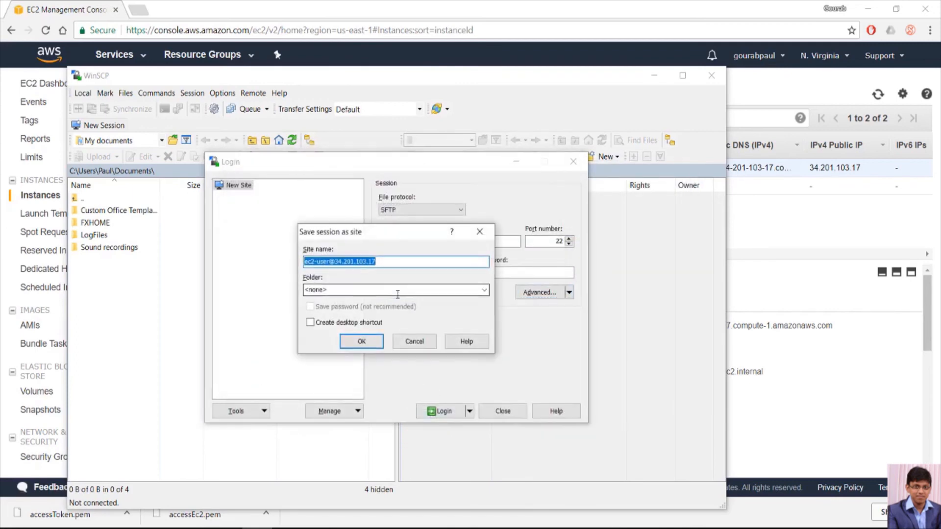
pyautogui.click(359, 339)
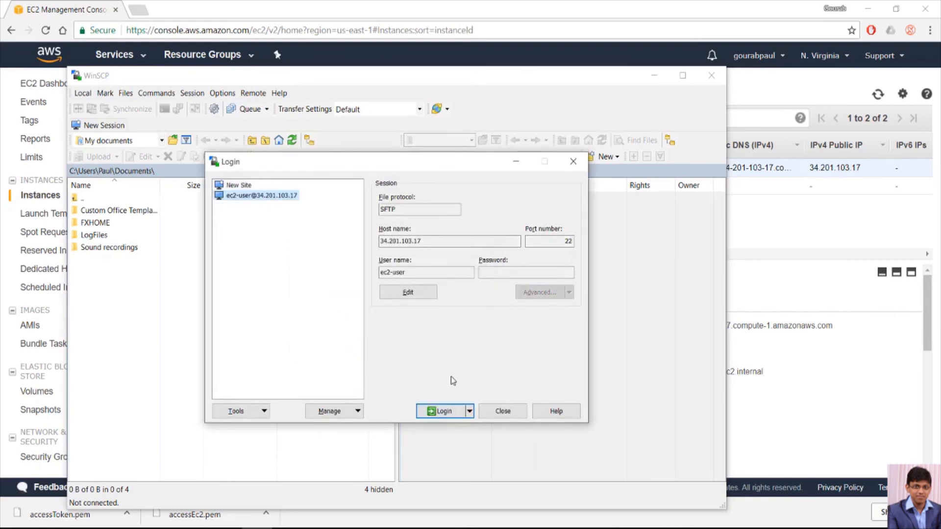
pyautogui.click(447, 412)
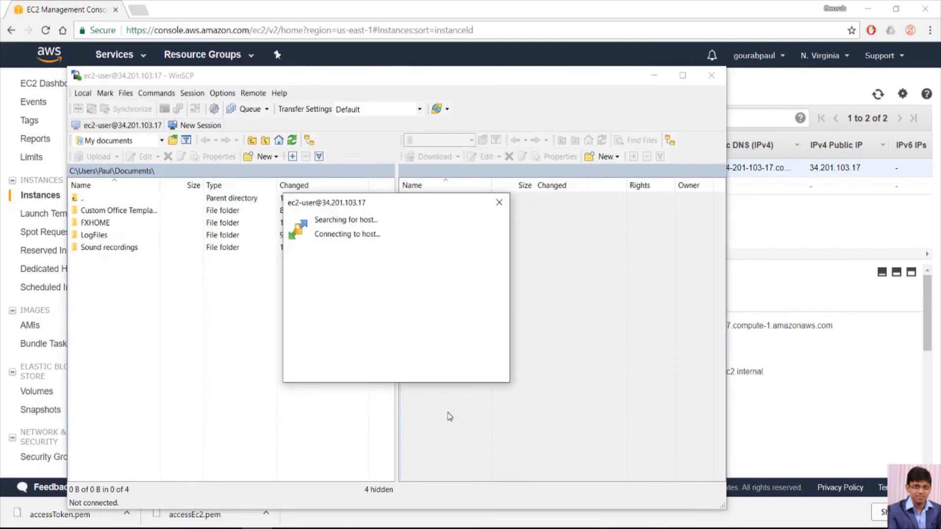
pyautogui.click(325, 367)
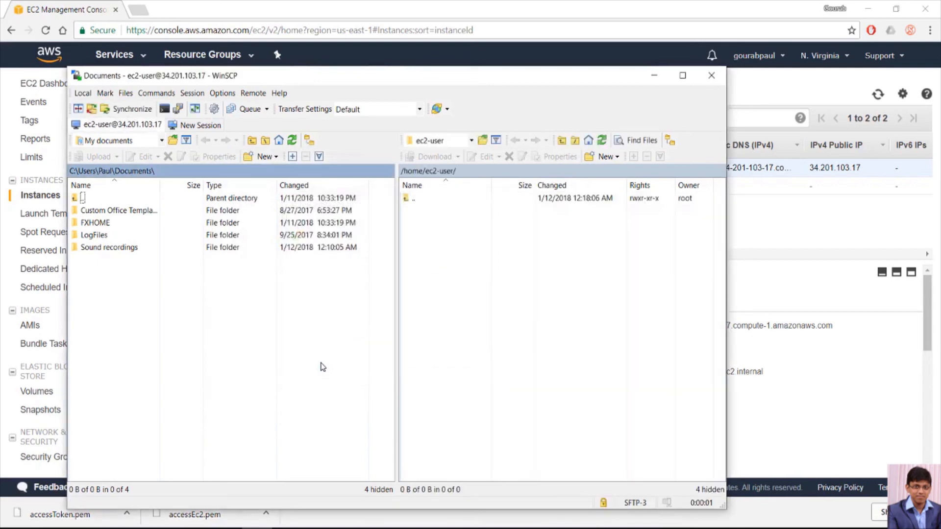
# Open the root directory of the connected instance to view its remote folders
pyautogui.click(576, 141)
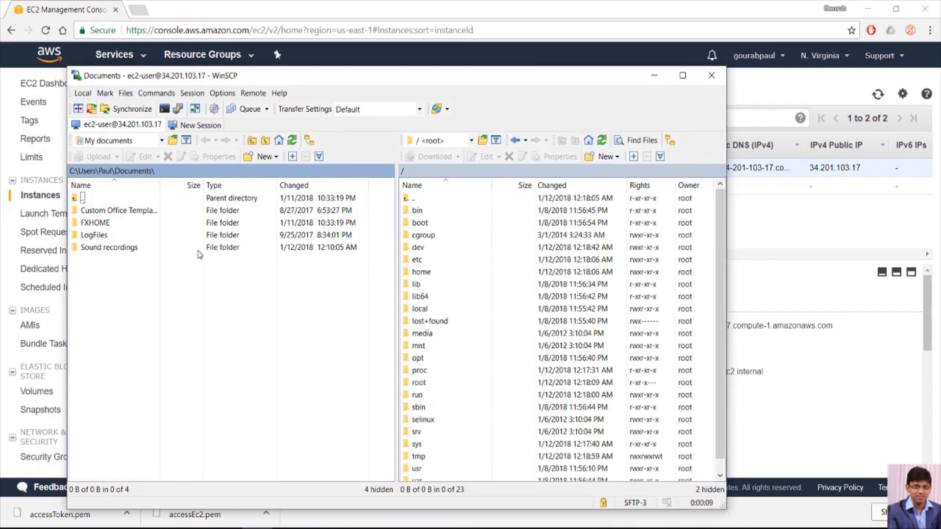
pyautogui.moveTo(196, 250); pyautogui.dragTo(223, 251)
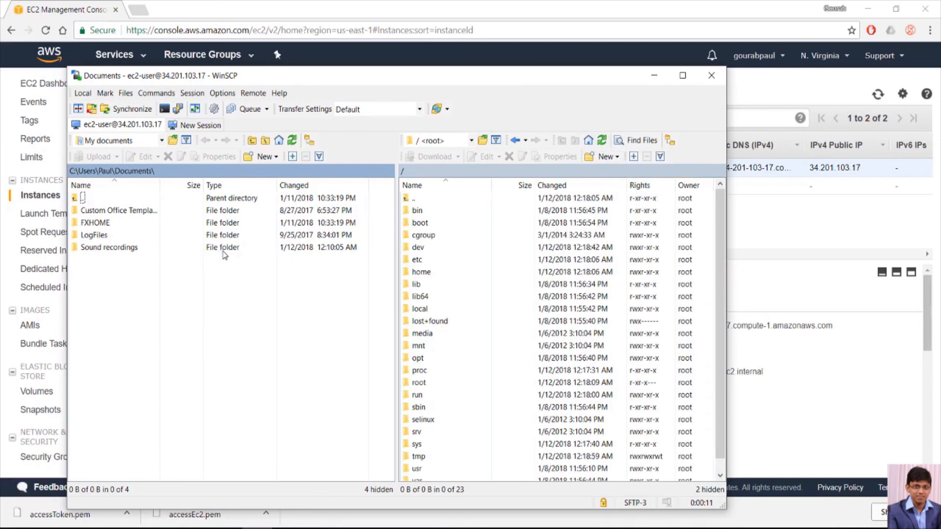